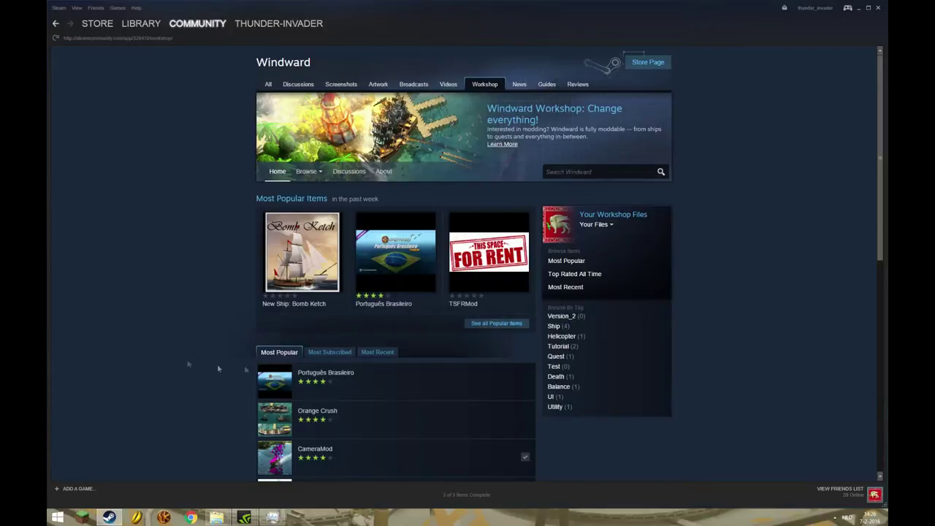
Step: Open the New Ship: Bomb Ketch item in the Windward Workshop and subscribe to it
mouse_move(305, 306)
click(269, 300)
scroll(137, 316, down, 1)
scroll(137, 316, up, 1)
scroll(148, 314, down, 1)
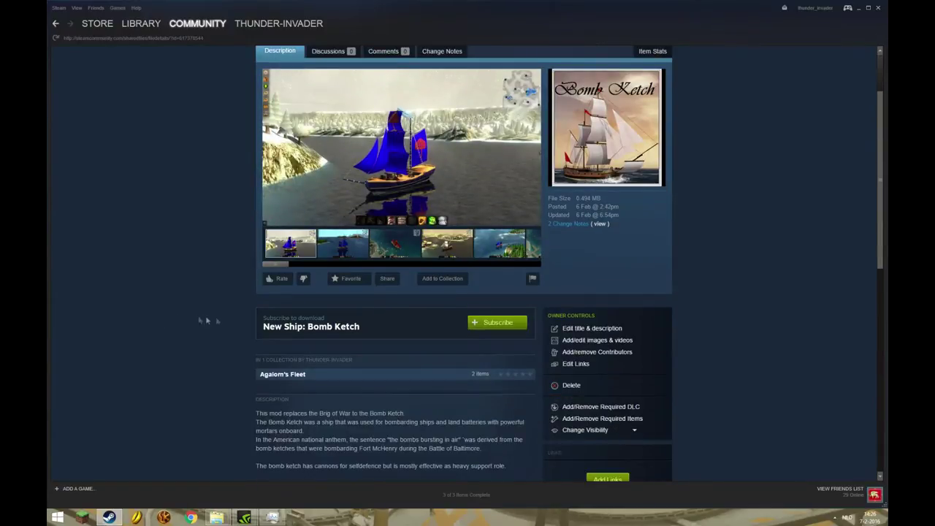
click(495, 330)
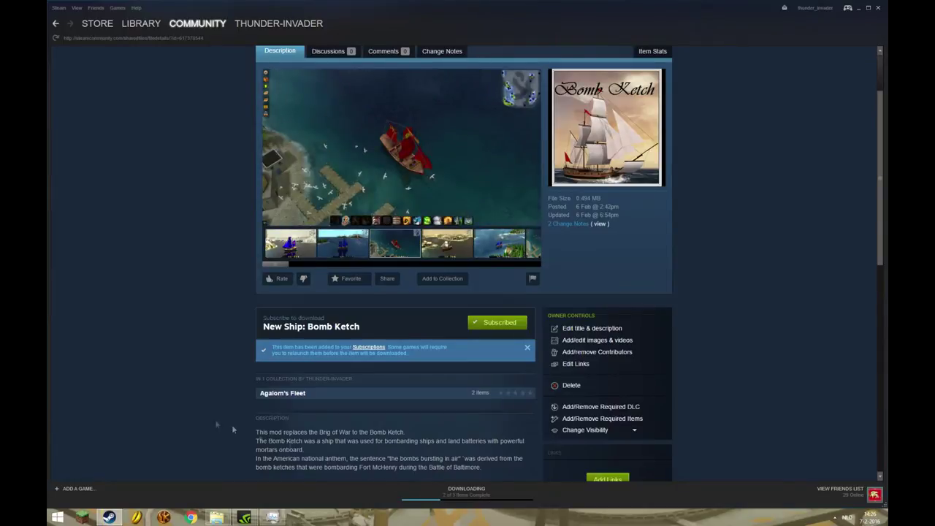
scroll(209, 420, down, 2)
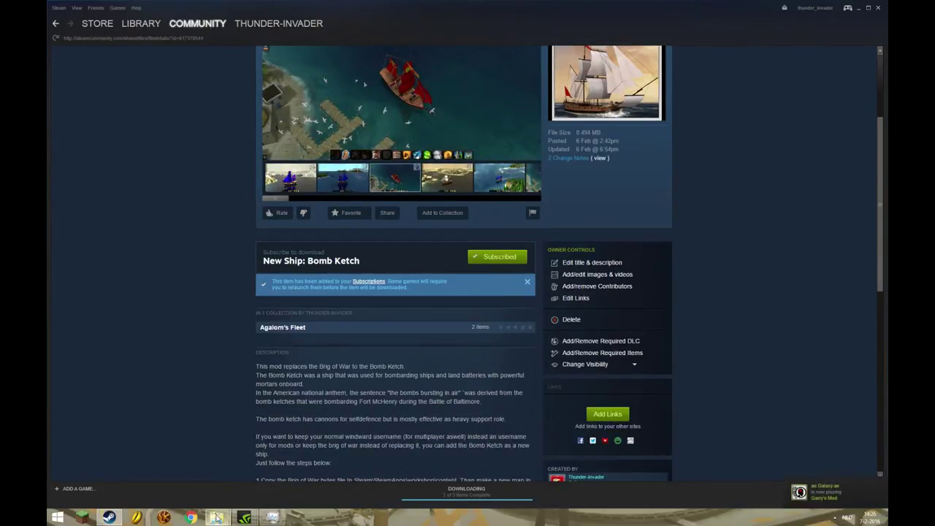
Step: Switch to the Steam folder window in File Explorer and open SteamApps\workshop\content
mouse_move(216, 517)
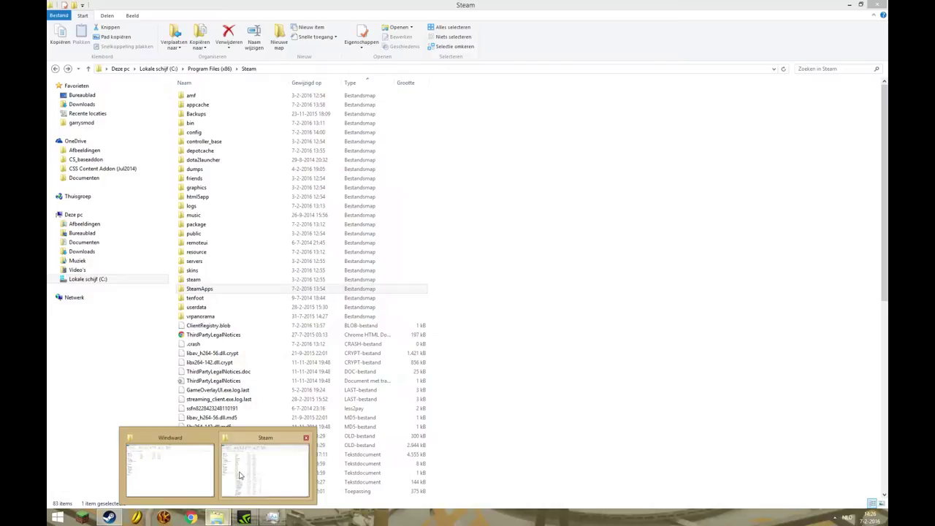
click(239, 475)
click(212, 290)
double_click(212, 290)
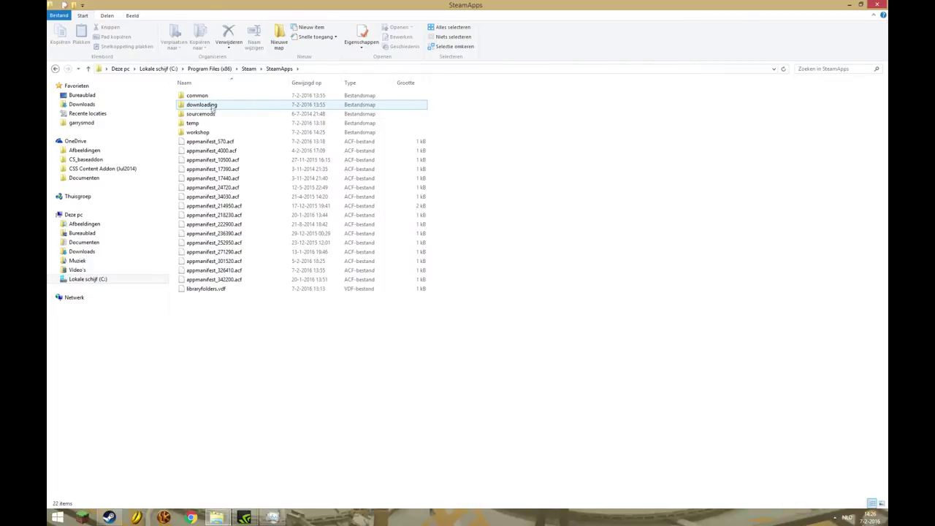
double_click(212, 133)
double_click(201, 95)
Step: Open the Windward workshop folder 326410 inside the content folder
click(207, 125)
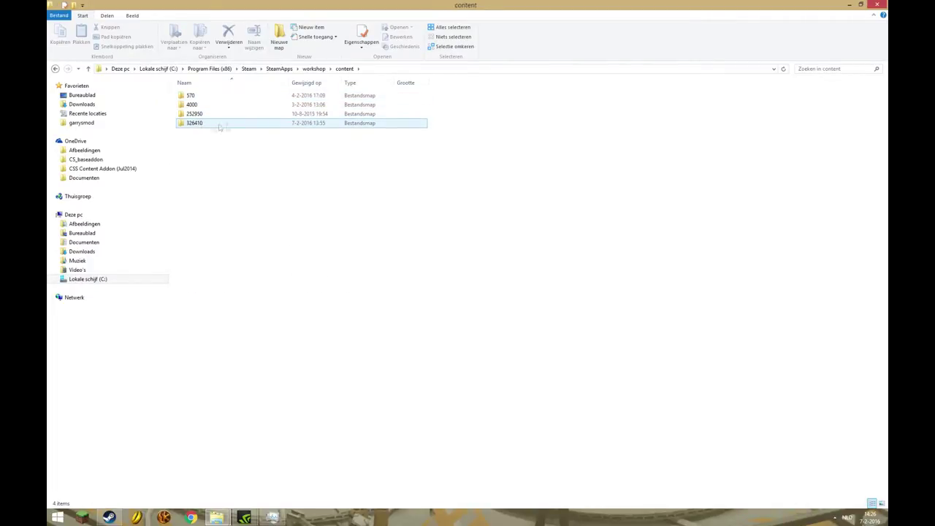
click(244, 129)
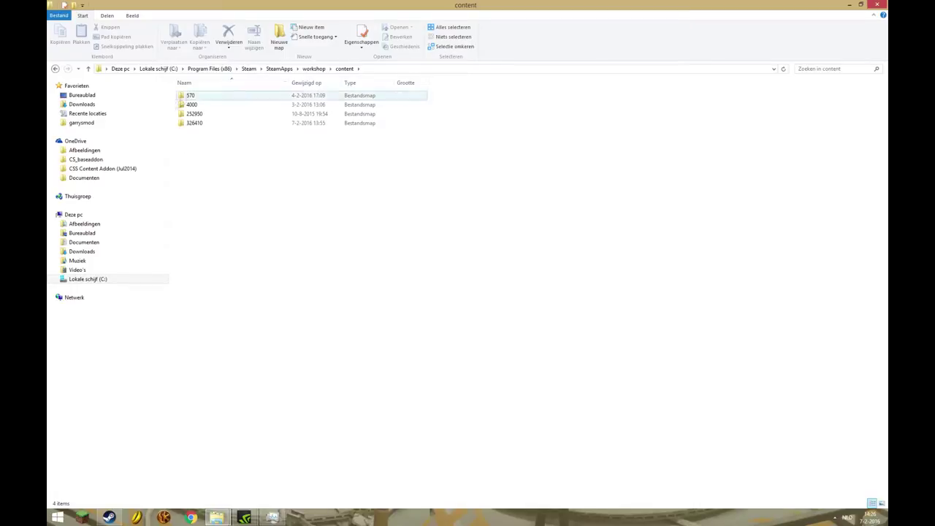
click(237, 123)
click(262, 116)
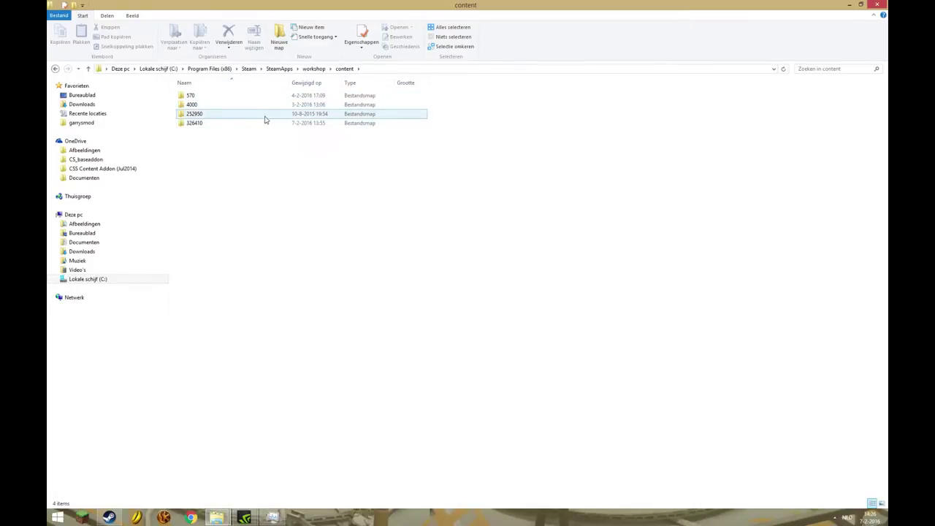
click(246, 122)
click(211, 107)
click(202, 115)
click(198, 122)
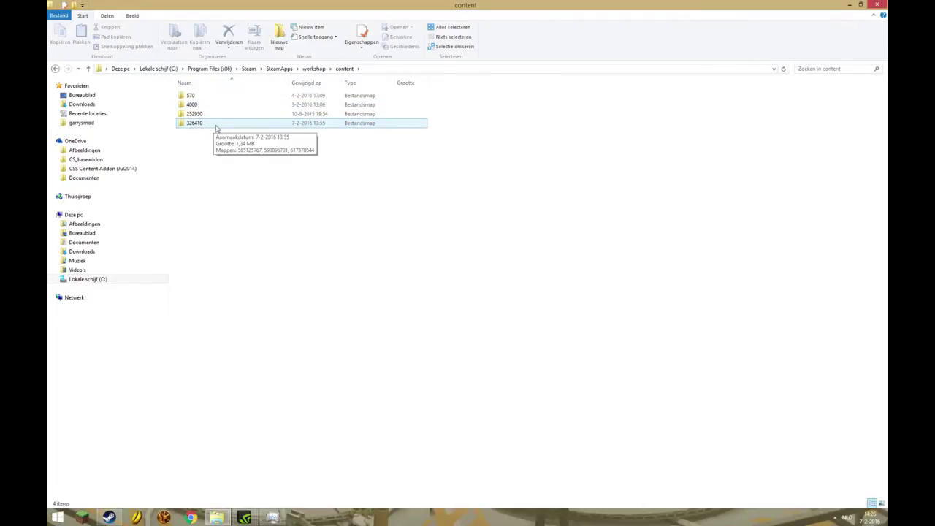
click(212, 128)
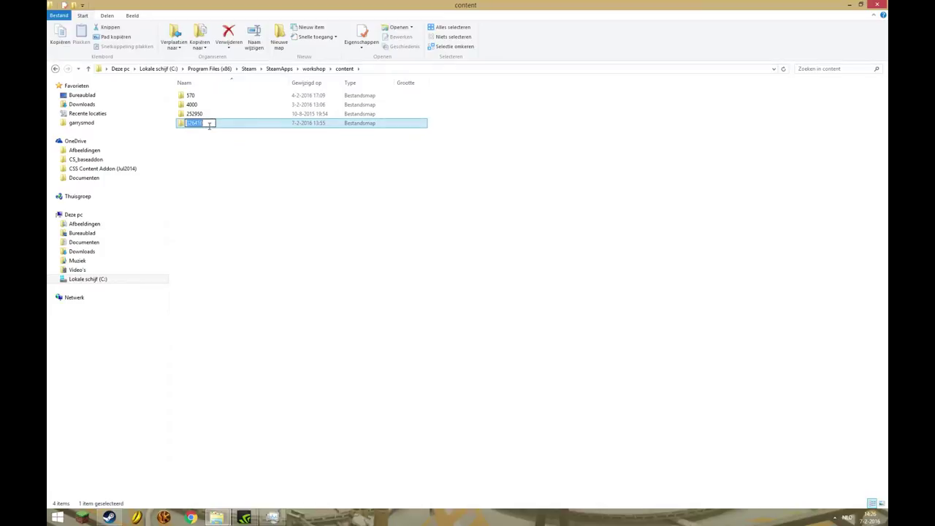
double_click(232, 124)
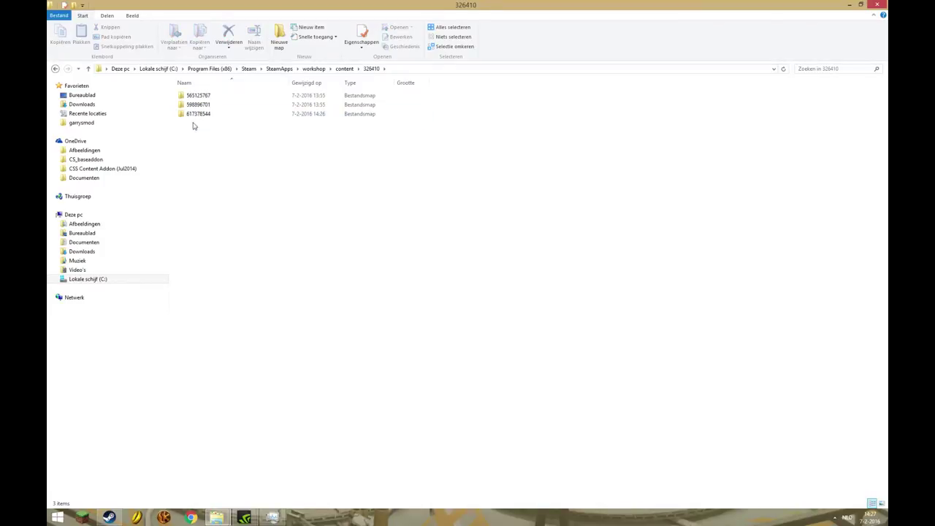
click(205, 117)
key(BackSpace)
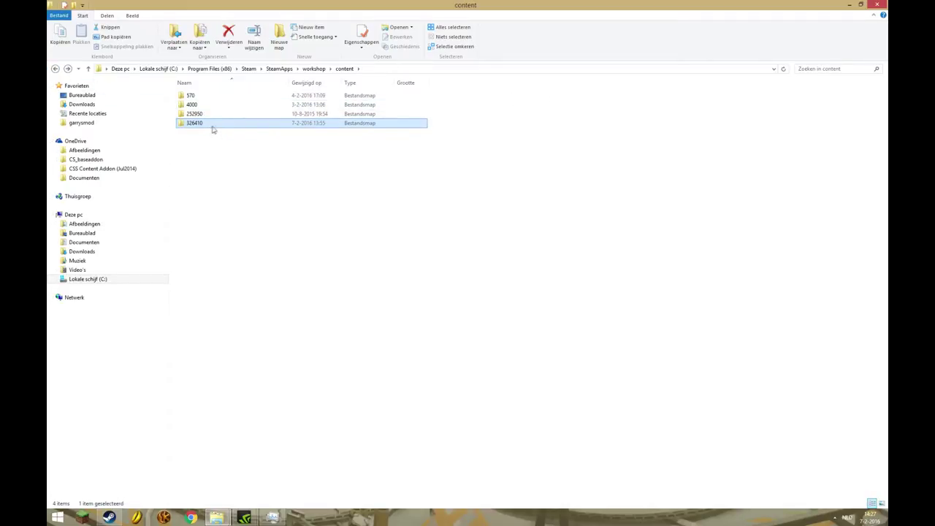
double_click(217, 125)
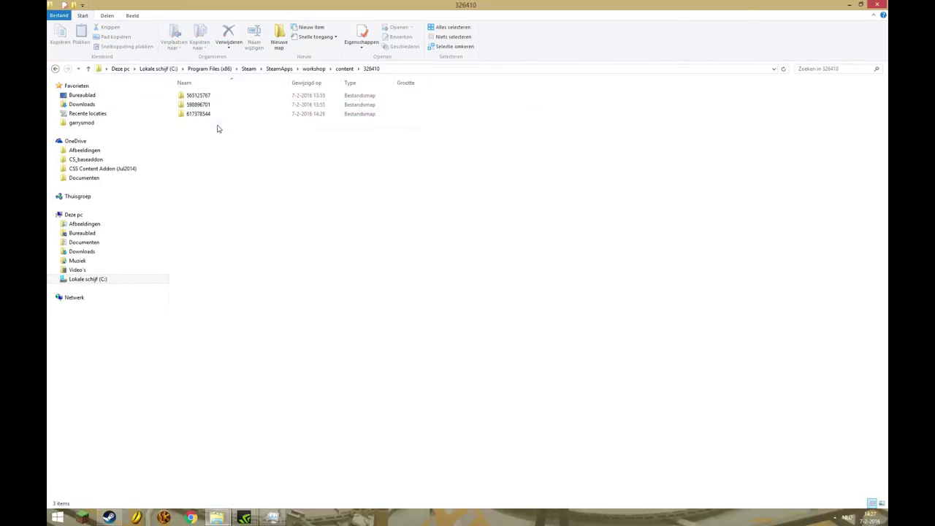
key(BackSpace)
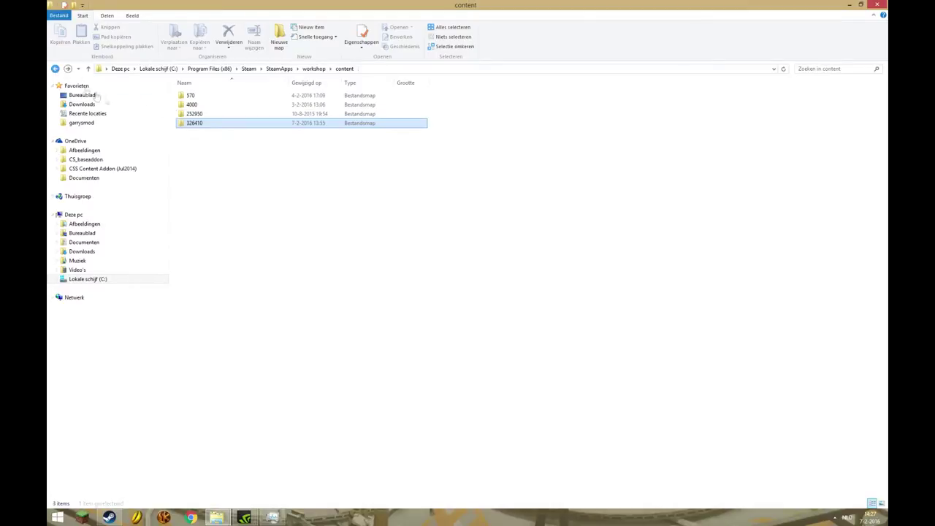
double_click(201, 125)
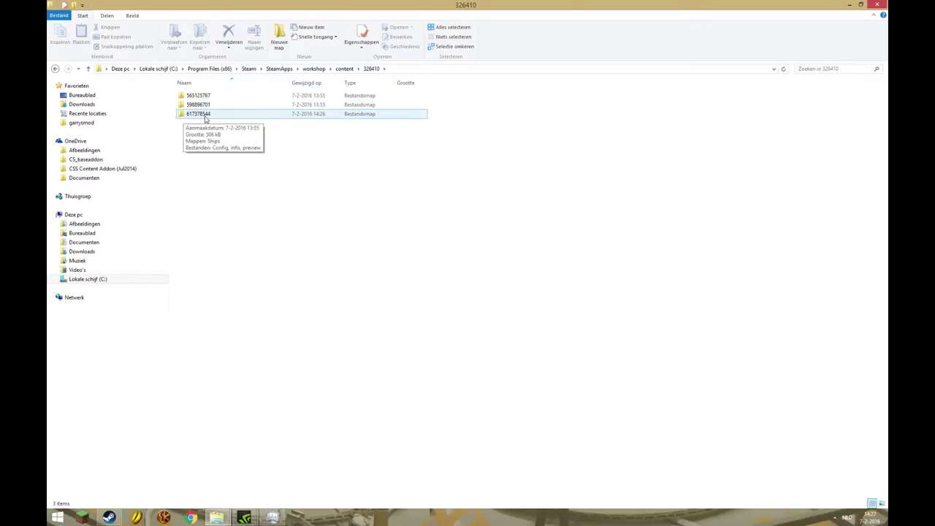
Step: Highlight the item ID in the Bomb Ketch page address in Steam, and open the matching 617378544 folder in File Explorer
click(109, 517)
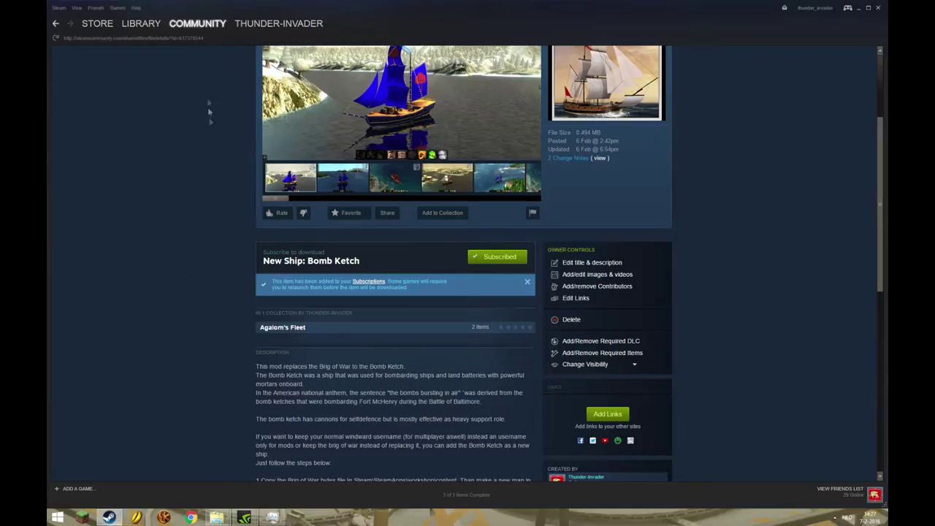
drag(211, 38, 189, 41)
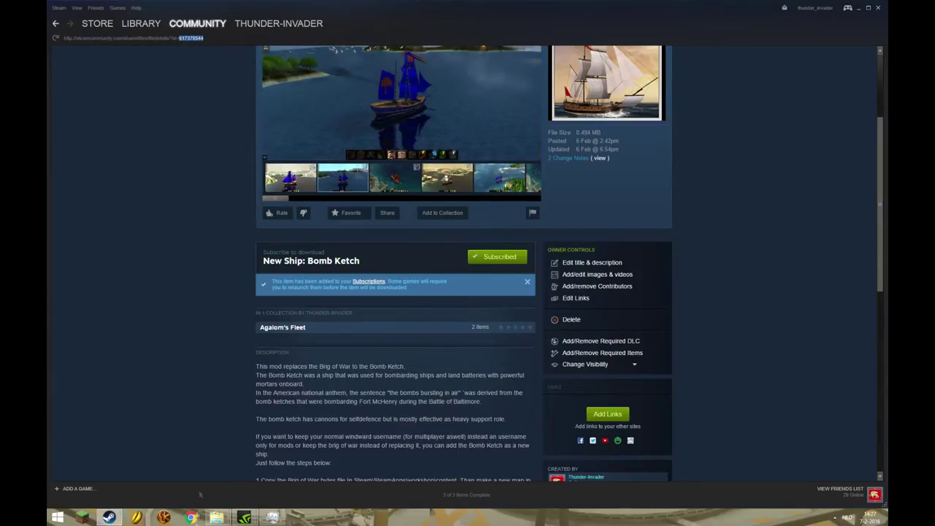
mouse_move(216, 517)
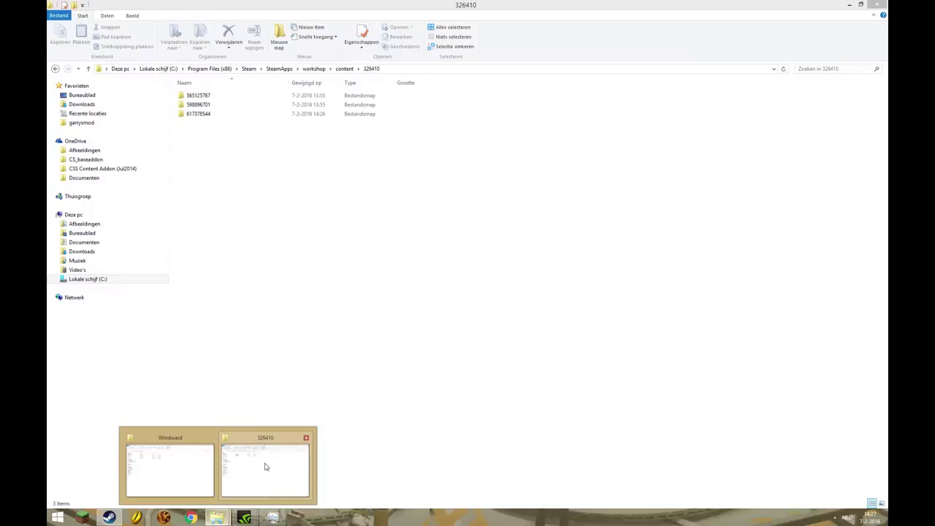
click(266, 463)
double_click(211, 115)
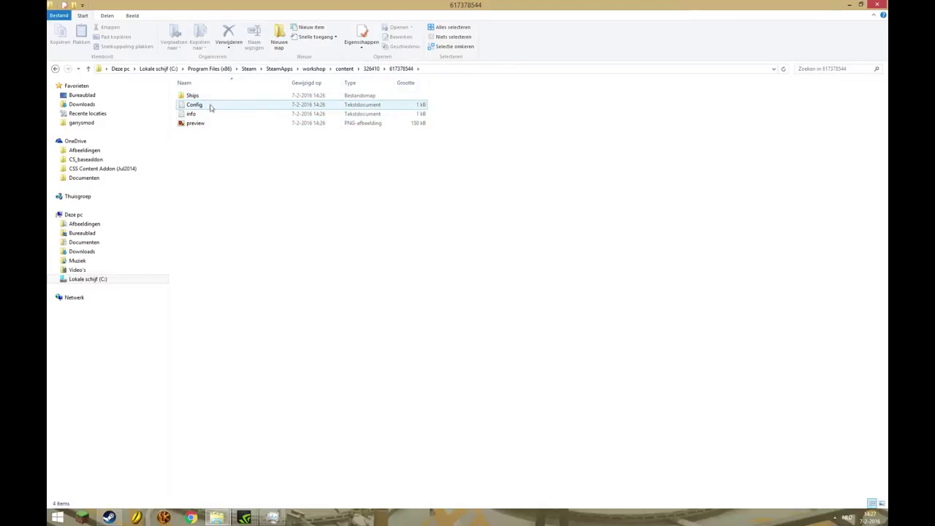
Step: Copy the Brig of War.bytes file from the mod's Ships folder
double_click(196, 97)
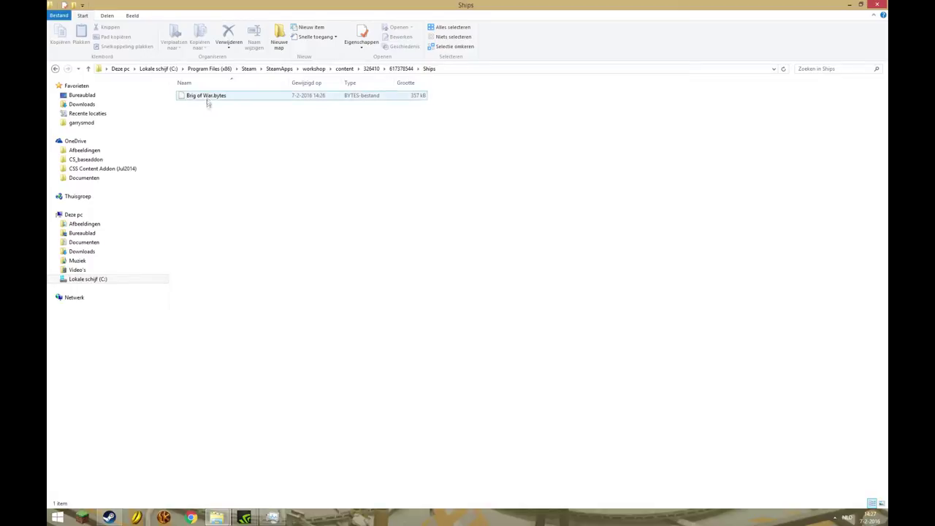
click(213, 95)
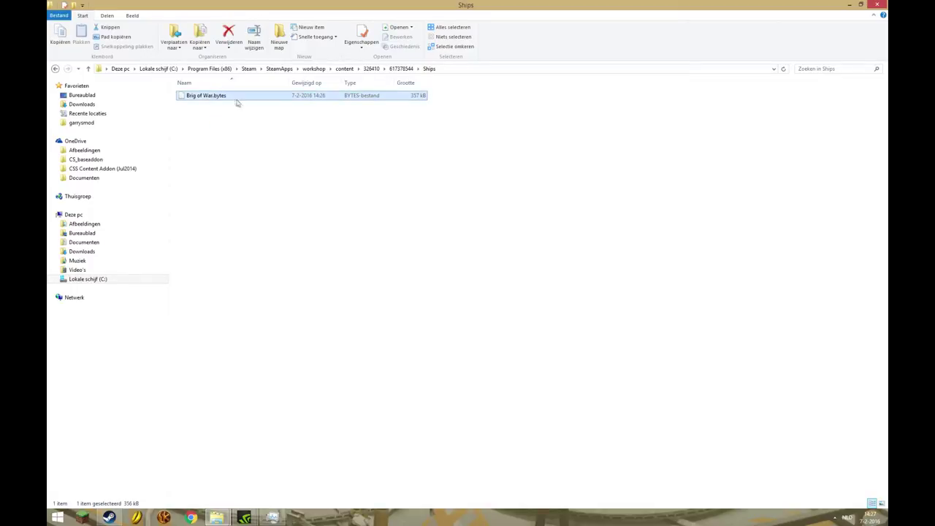
right_click(225, 100)
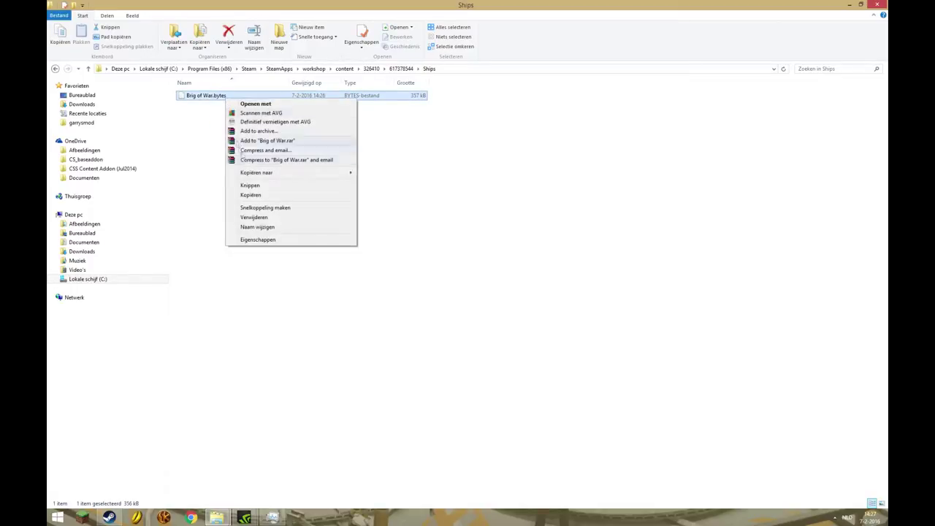
click(255, 193)
Step: Create a new folder named Ships in the Documents\Windward folder
mouse_move(217, 517)
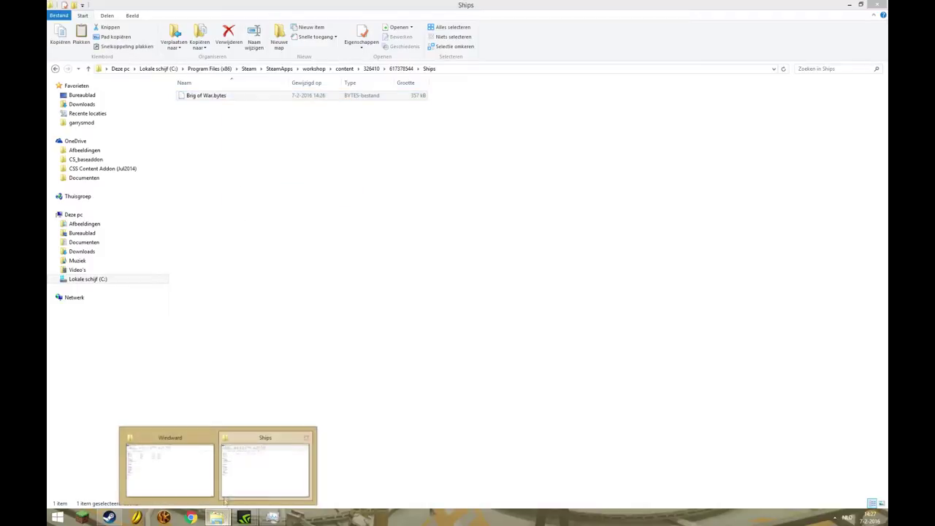
click(192, 470)
right_click(214, 176)
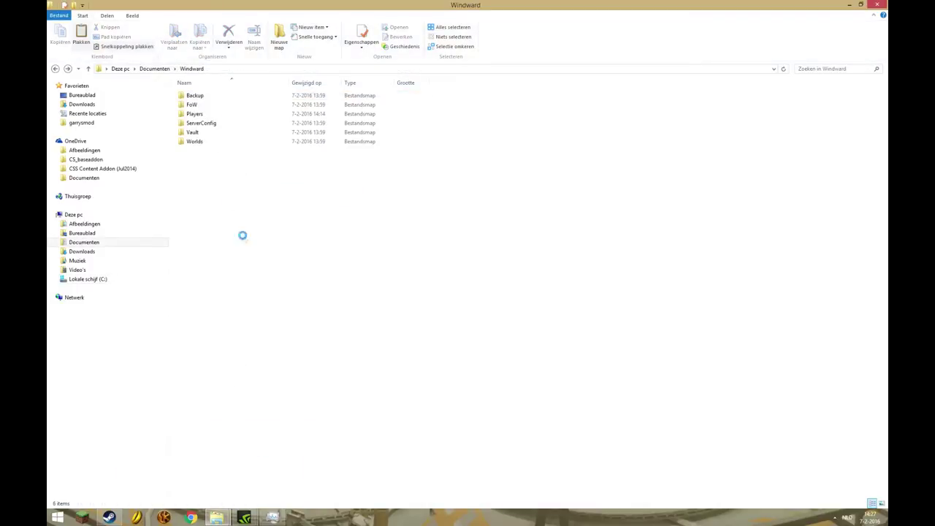
mouse_move(295, 280)
click(360, 276)
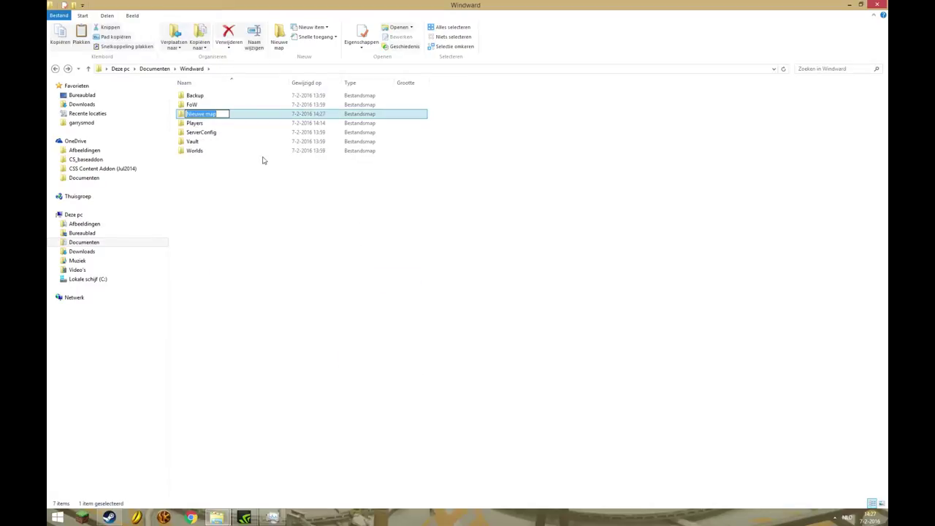
text(Ships)
click(268, 161)
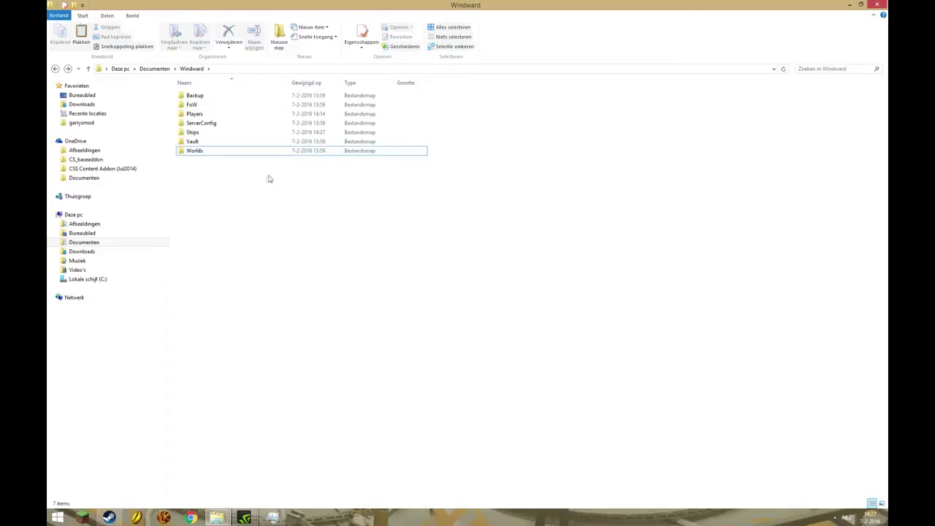
Step: Paste the copied Brig of War.bytes file into the Ships folder under Documents\Windward
double_click(212, 134)
right_click(213, 149)
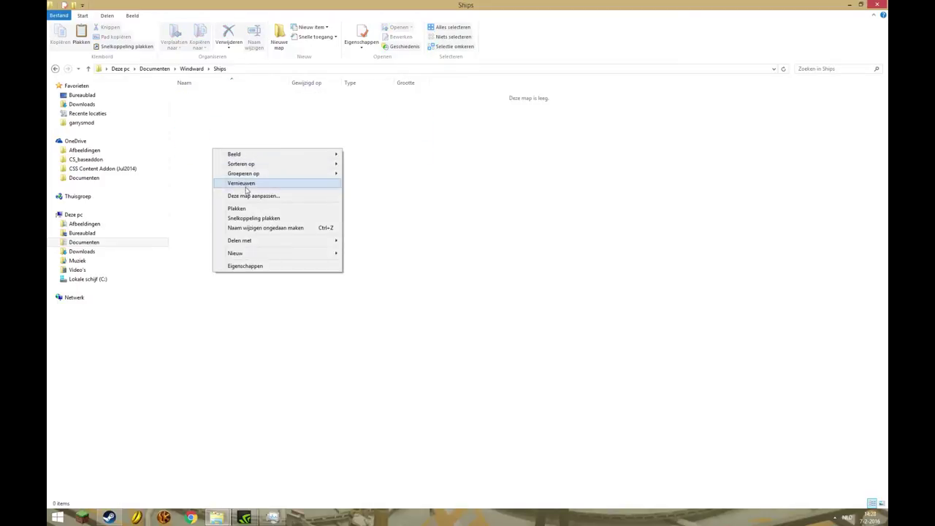
click(236, 209)
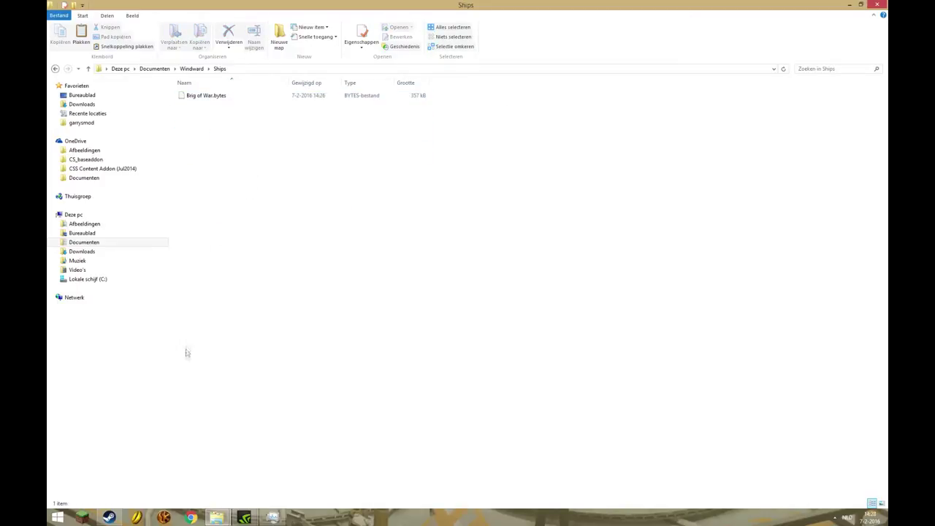
Step: Switch to Steam and select the text between the brackets in the Bomb Ketch description, from Version = 1 through the Bomb Ketch Info entry
click(109, 517)
scroll(347, 309, down, 5)
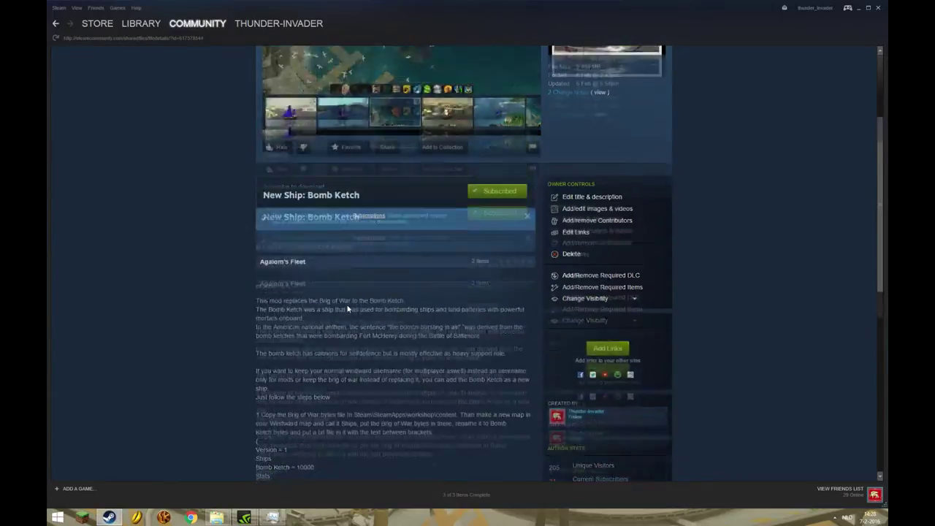
scroll(346, 309, down, 1)
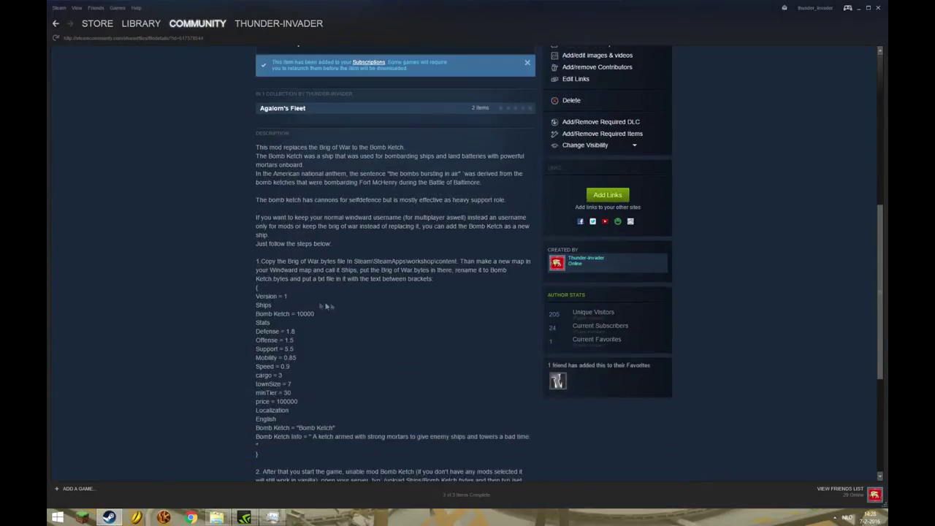
drag(254, 296, 385, 354)
click(274, 296)
click(264, 297)
scroll(336, 341, down, 1)
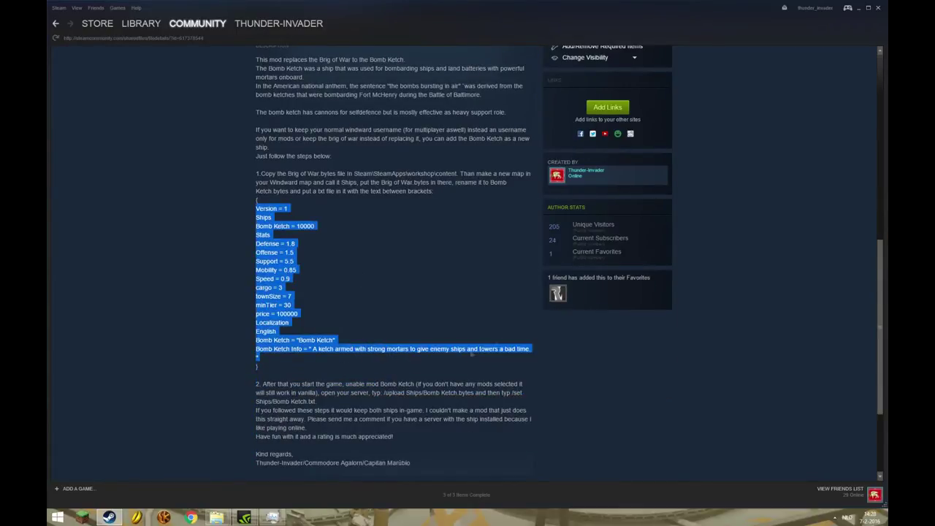
click(217, 517)
click(263, 468)
right_click(254, 189)
mouse_move(297, 294)
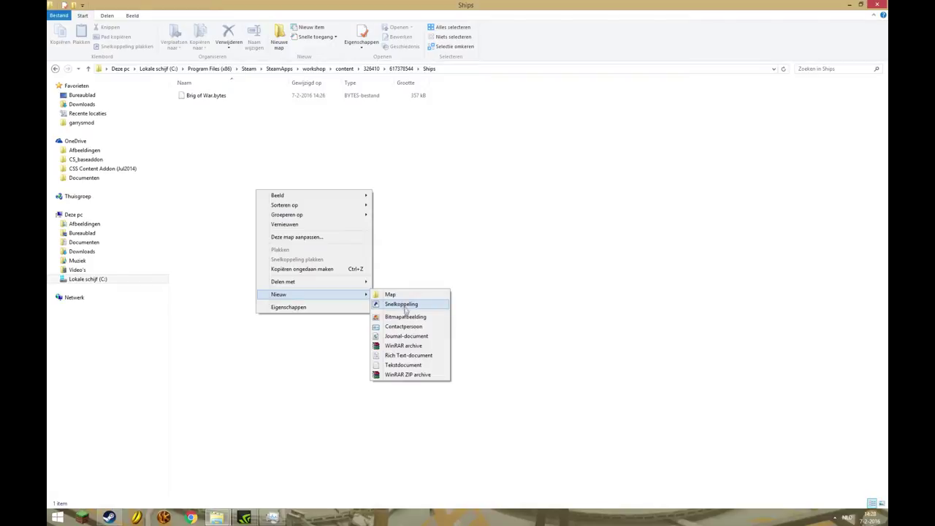
click(403, 364)
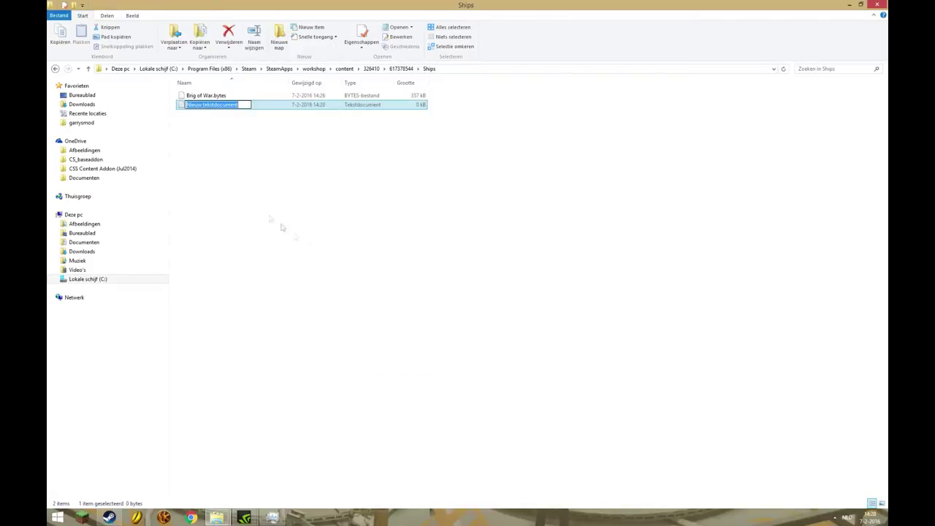
right_click(289, 106)
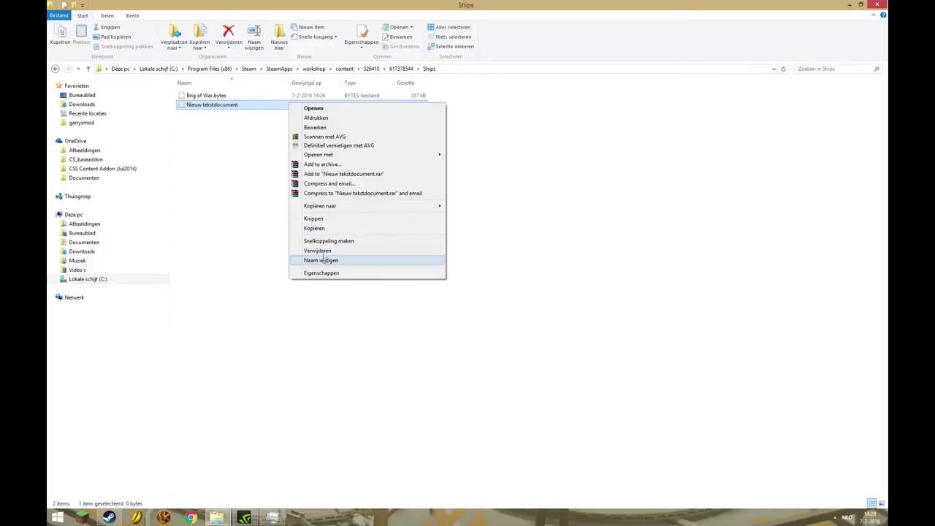
click(255, 214)
click(246, 106)
key(Delete)
Step: Create a new text document in the mod's Ships folder and paste the copied Bomb Ketch definition into it, starting with Version = 1
right_click(216, 189)
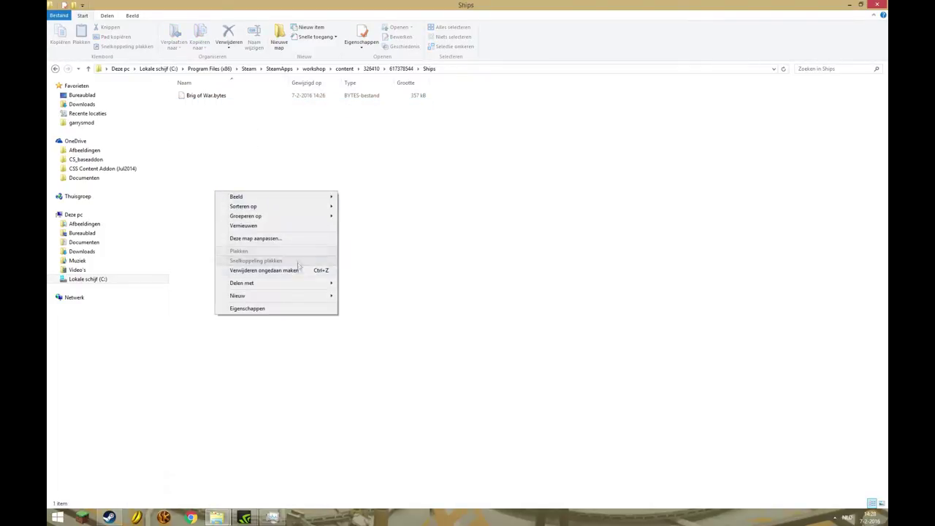
mouse_move(302, 295)
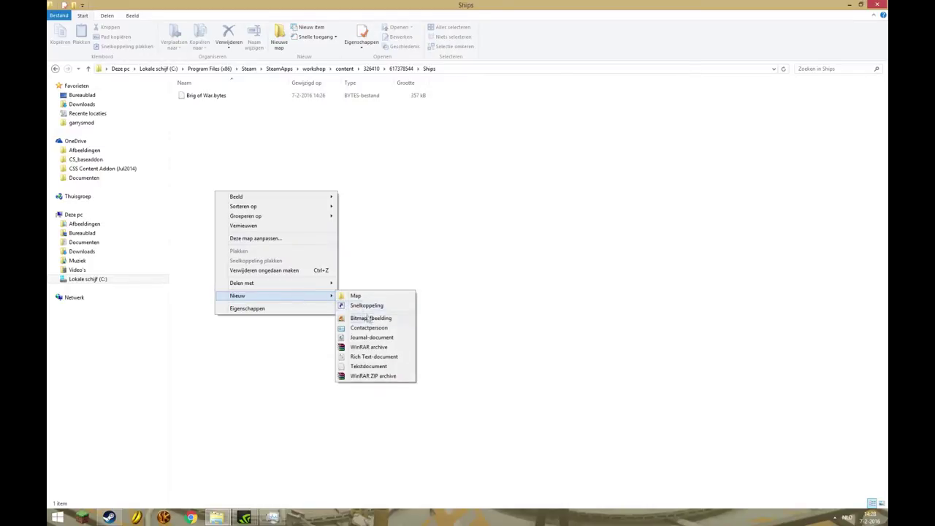
click(390, 367)
click(250, 123)
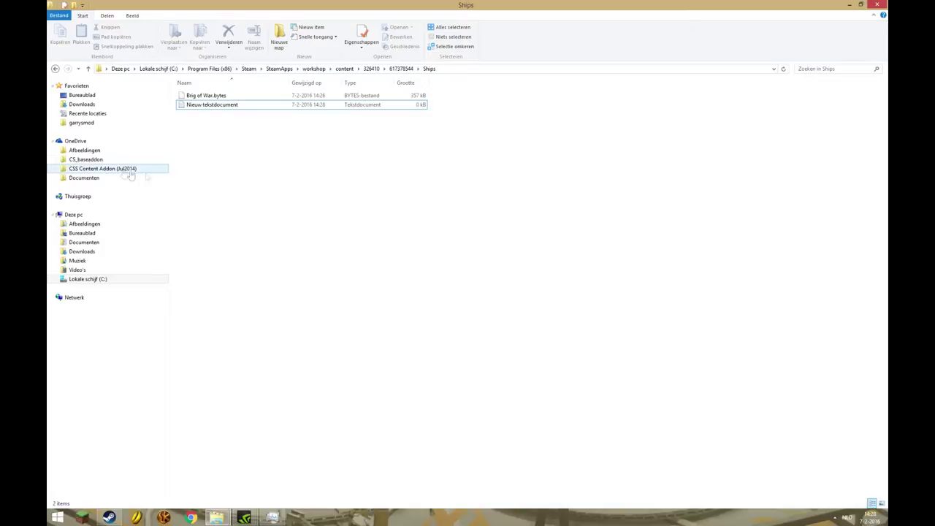
double_click(236, 104)
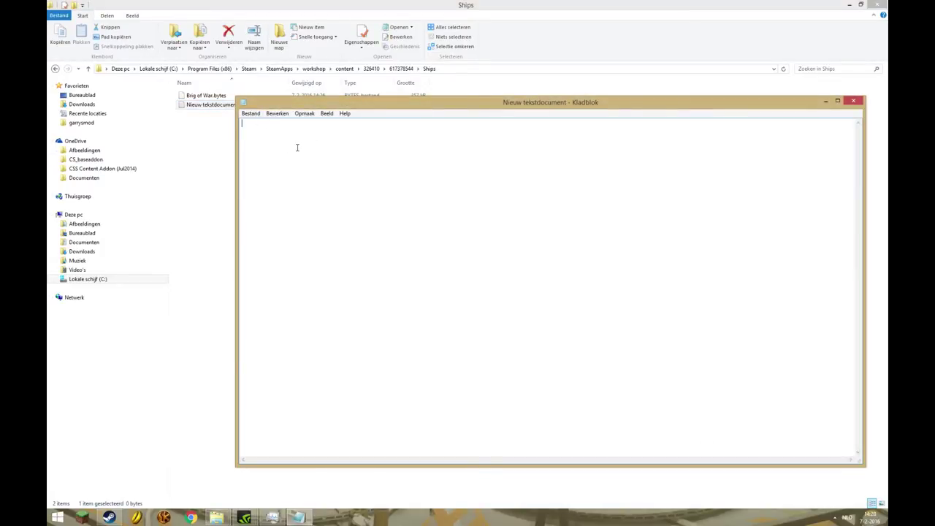
text(Version = 1 Ships Bomb Ketch = 10000 Stats Defense = 1.8 Offense = 1.5 Support = 5.5 Mobility = 0.85 Speed = 0.9 cargo = 3 townSize = 7 minTier = 30 price = 100000 Localization English Bomb Ketch = "Bomb Ketch" Bomb Ketch Info = " A ketch armed with strong mortars to give enemy ships and towers a bad time. ")
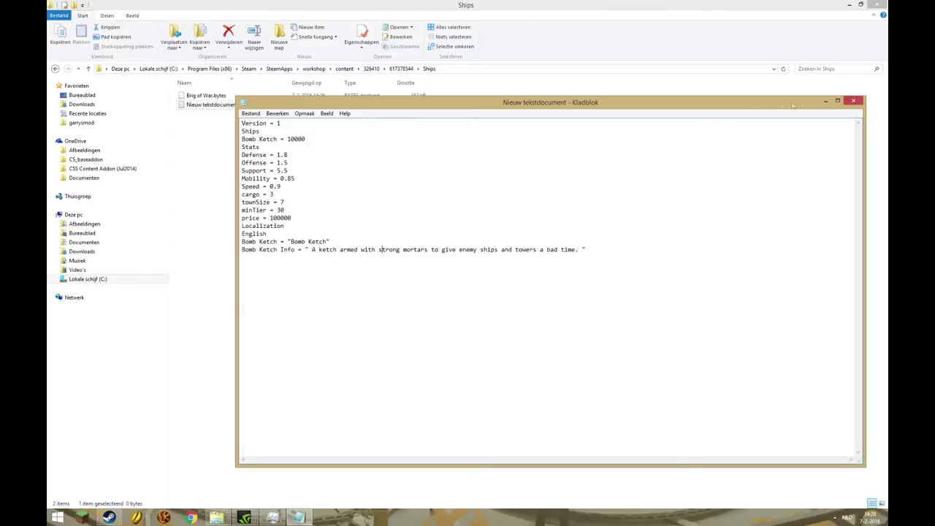
Step: Save the ship definition as a text file named Bomb Ketch in the Ships folder and close the document
click(251, 113)
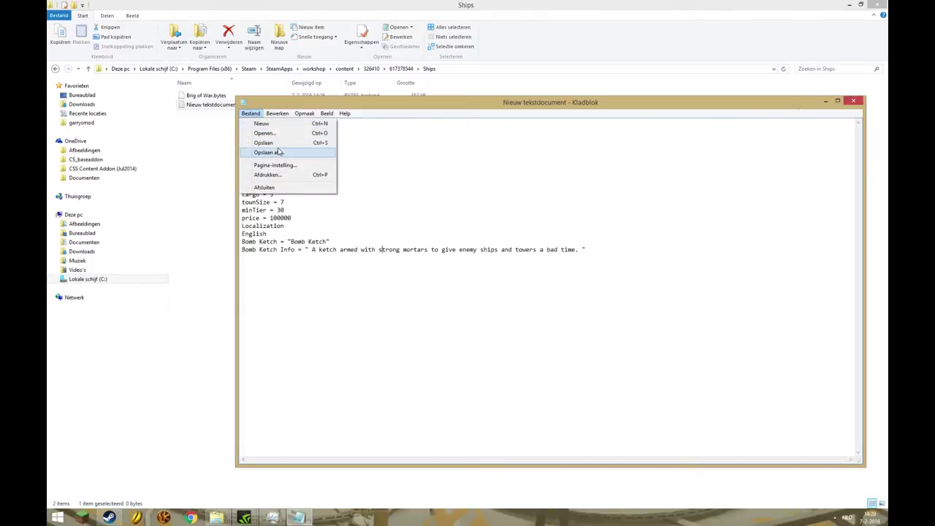
click(278, 152)
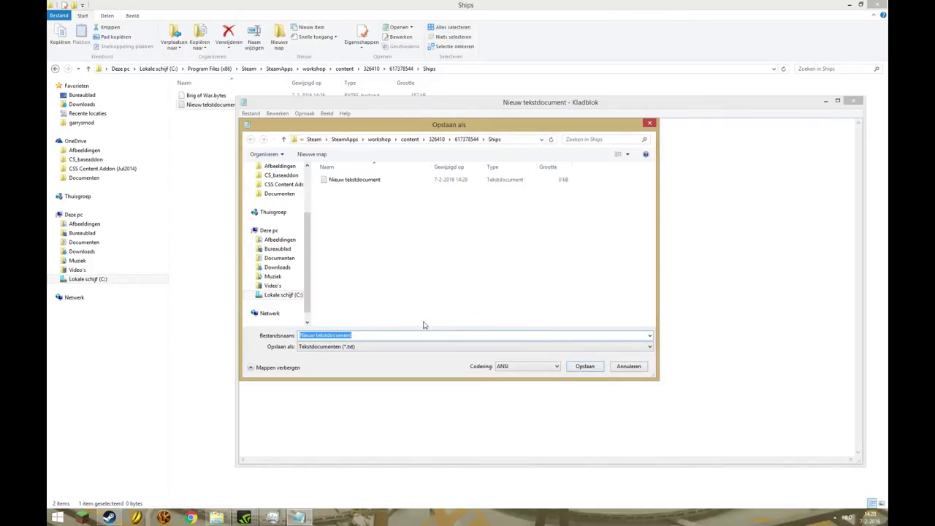
text(Bomb Ketch)
click(576, 370)
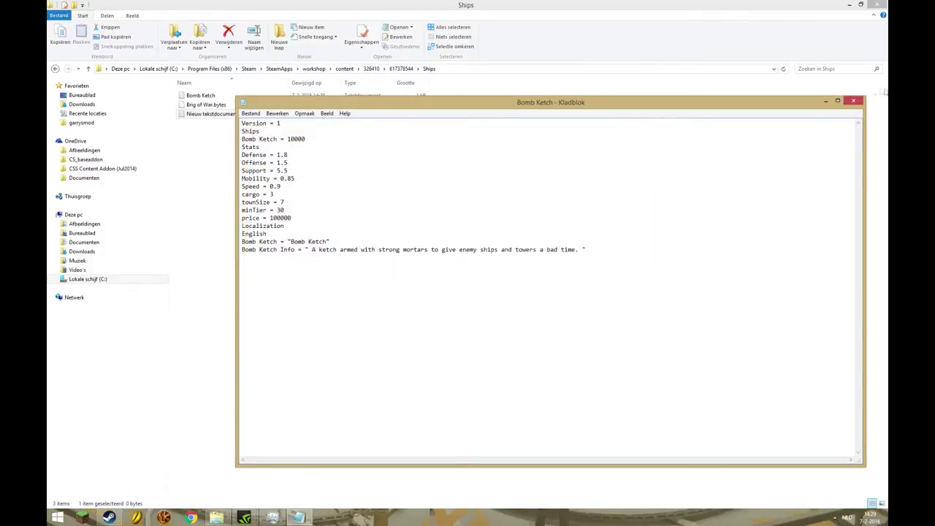
click(855, 102)
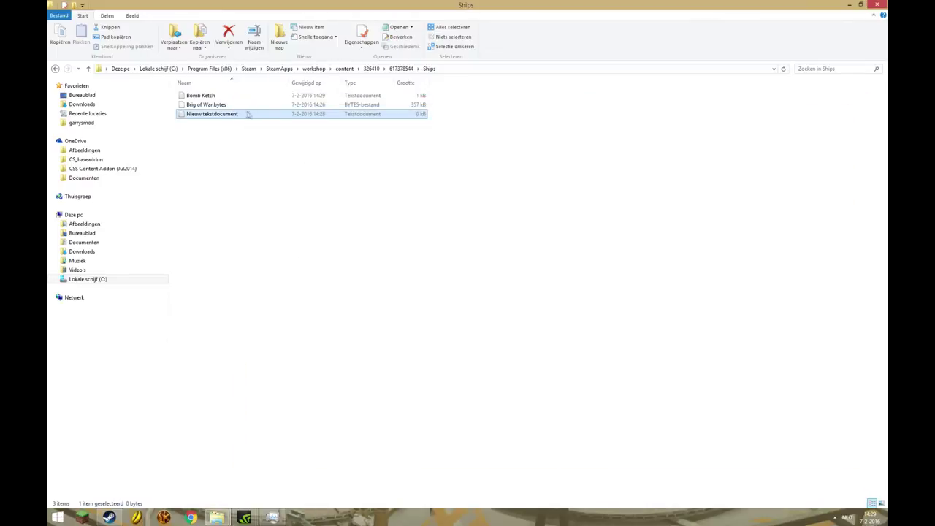
Step: Delete the leftover empty Nieuw tekstdocument file from the mod's Ships folder
click(218, 116)
key(BackSpace)
key(Escape)
key(Delete)
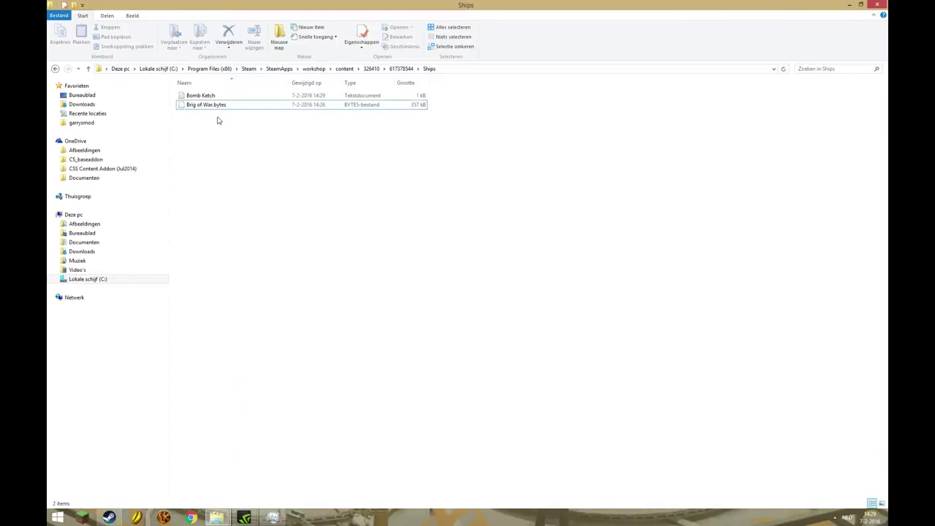
Step: Rename the Brig of War.bytes file to Bomb Ketch.bytes
click(222, 104)
right_click(217, 105)
click(248, 233)
text(Bomb.bytes)
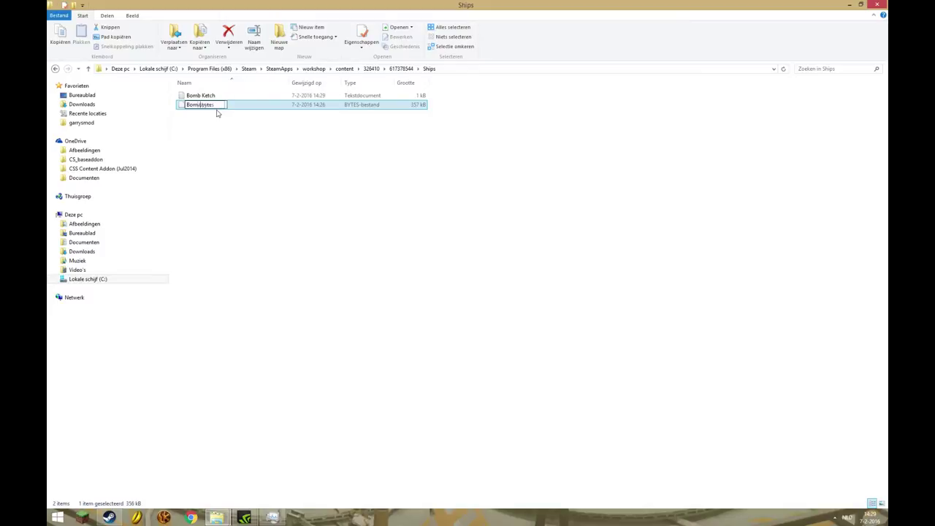
key(BackSpace)
text(b Ketch)
click(217, 148)
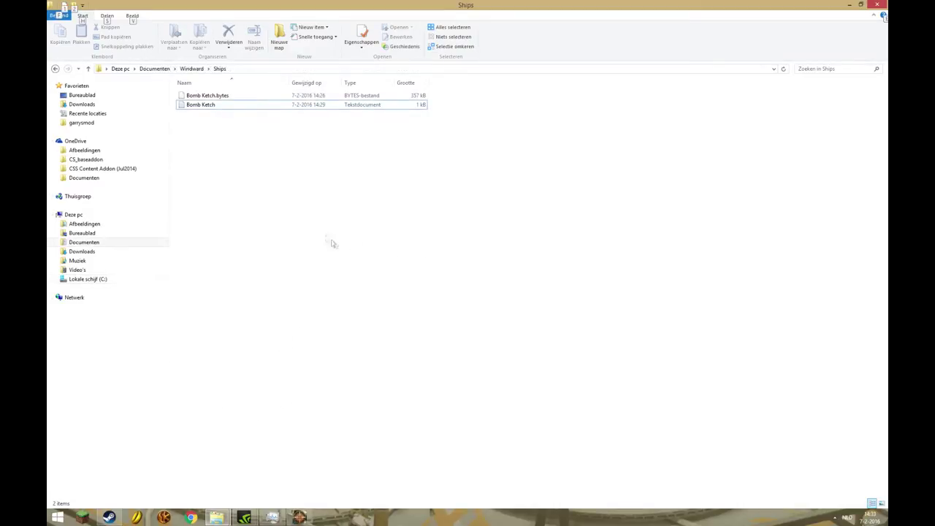
Step: Compare the files in the Documents\Windward\Ships folder with those in the Workshop mod's Ships folder, and return to the Windward folder
click(194, 116)
click(213, 521)
click(268, 103)
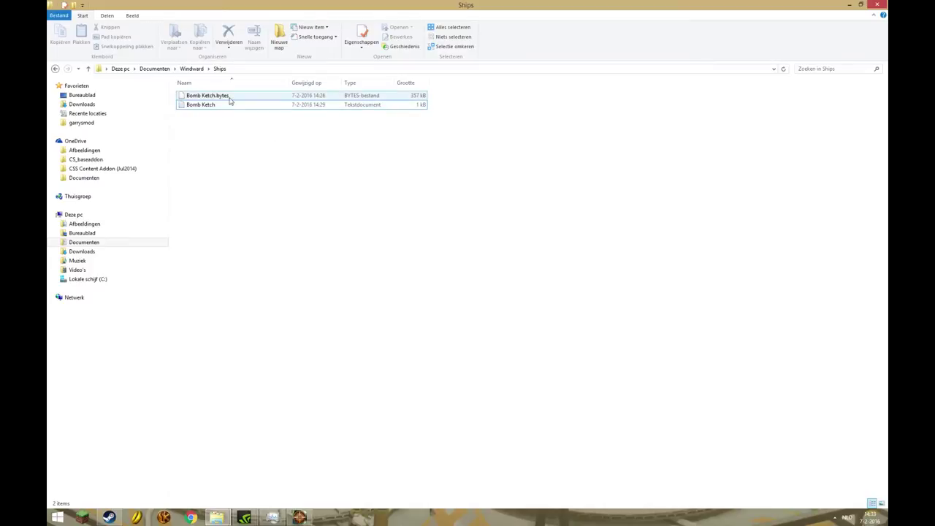
click(210, 118)
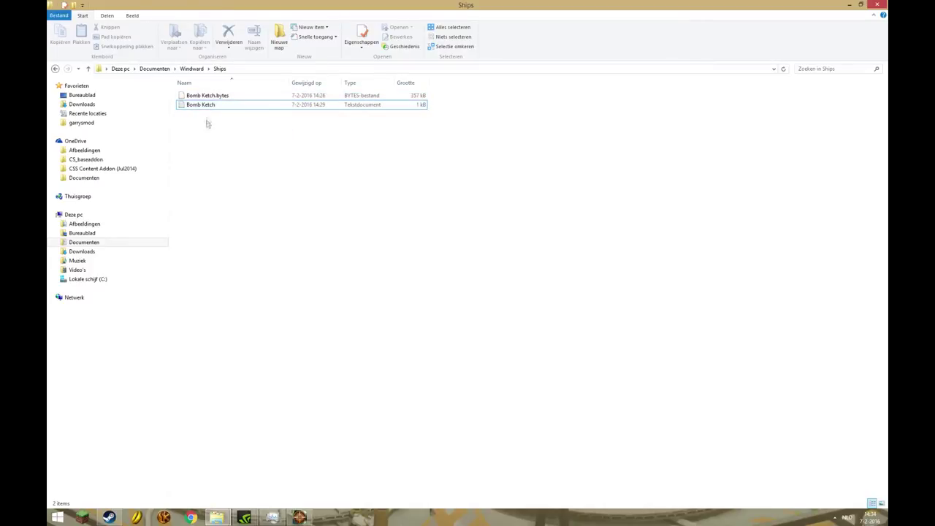
mouse_move(217, 516)
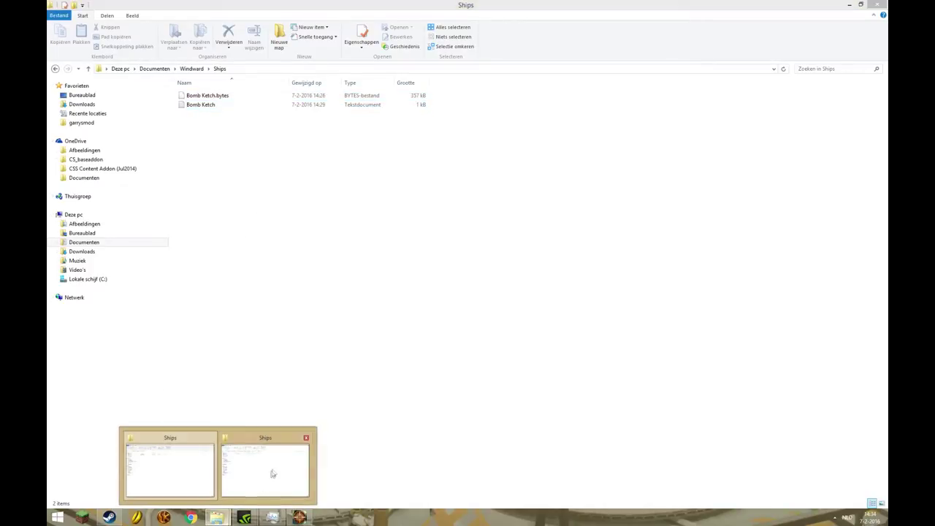
click(271, 475)
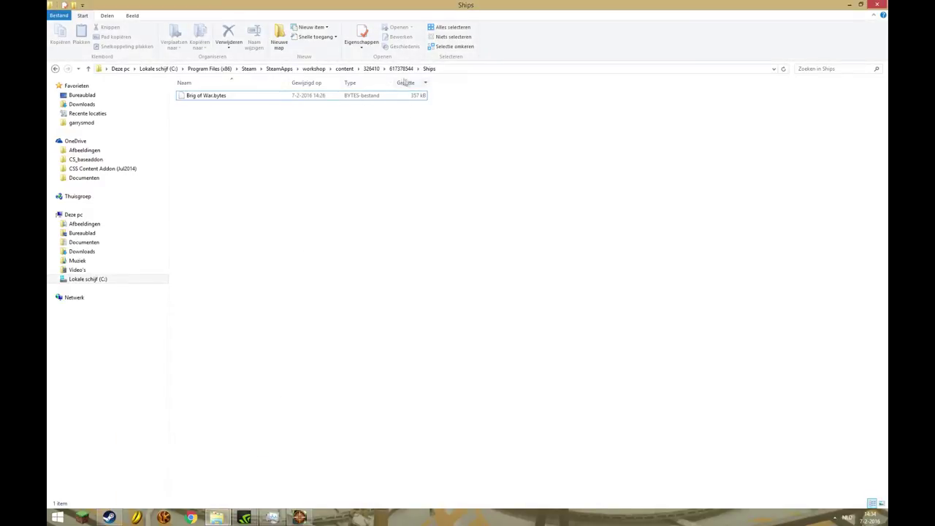
click(201, 99)
mouse_move(217, 517)
click(200, 480)
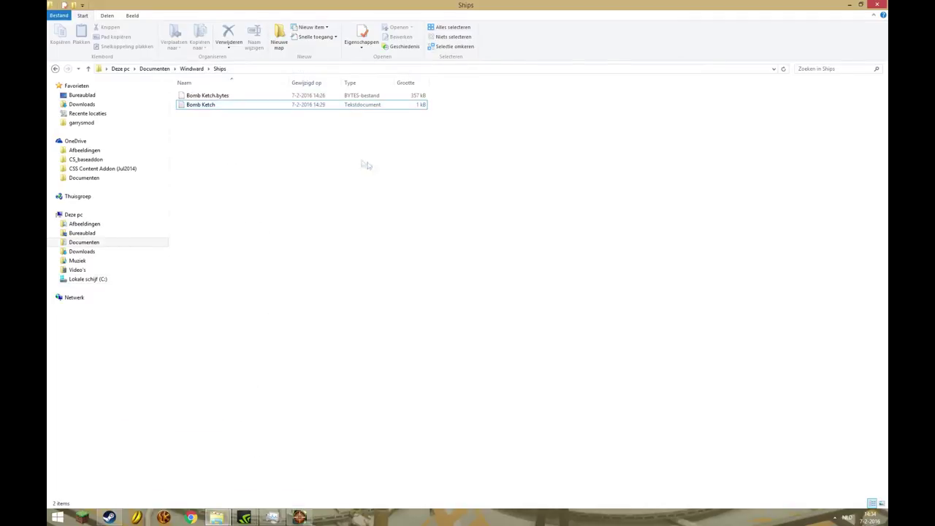
click(211, 107)
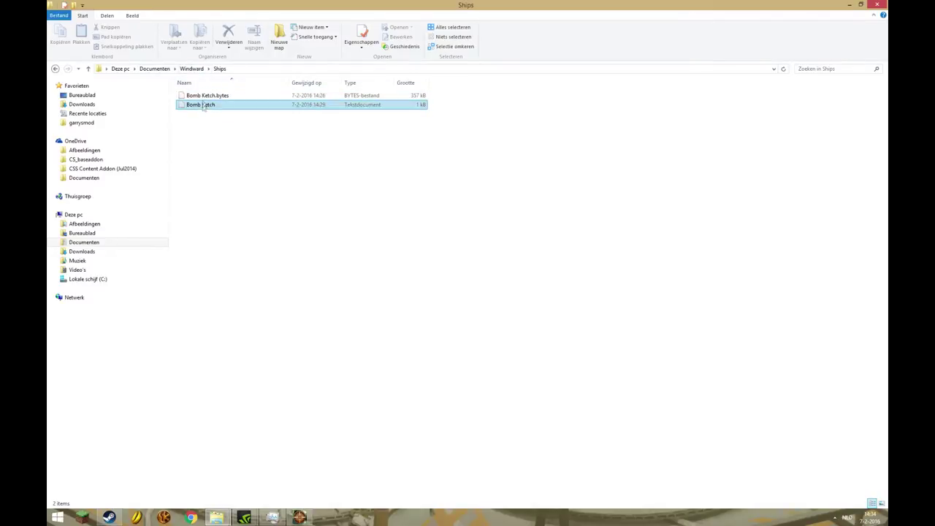
click(193, 69)
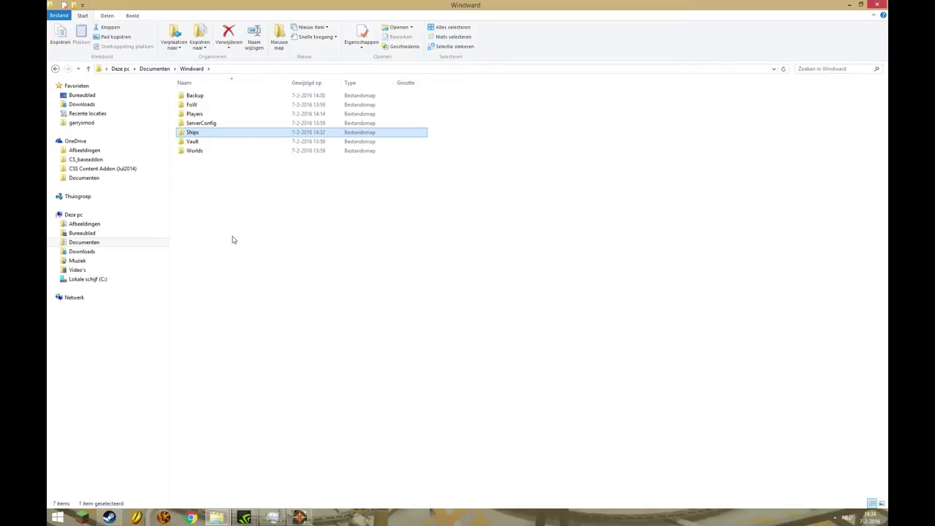
Step: Switch to Windward, accept the Mods list with no mods enabled, and start the single-player New World campaign with a 9x9 world
click(300, 517)
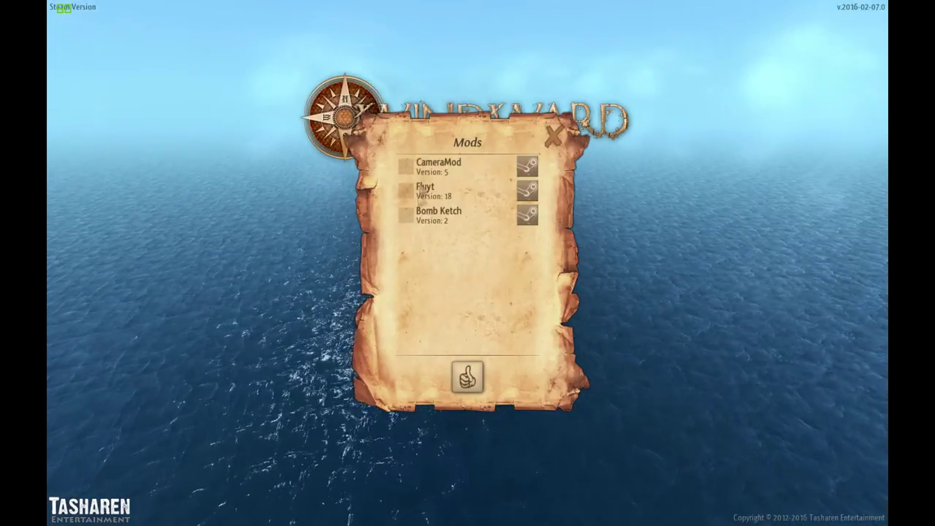
click(468, 378)
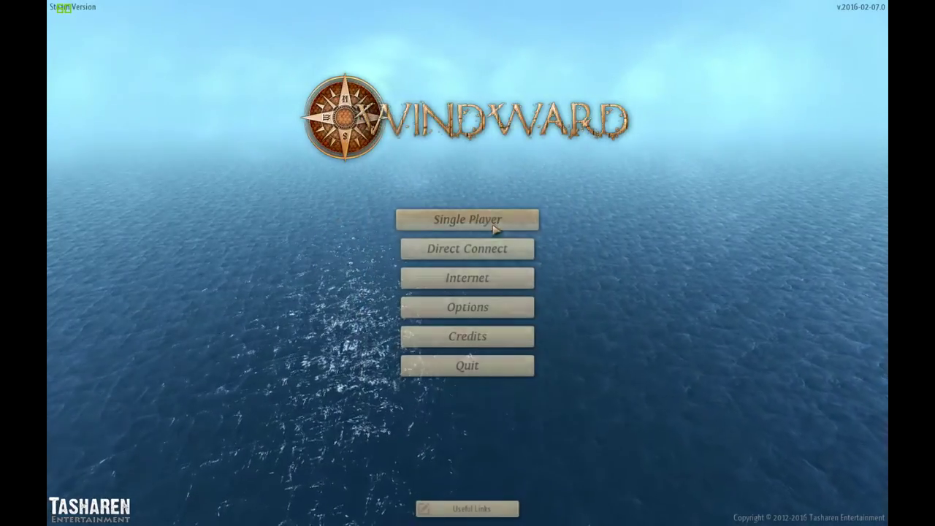
click(495, 227)
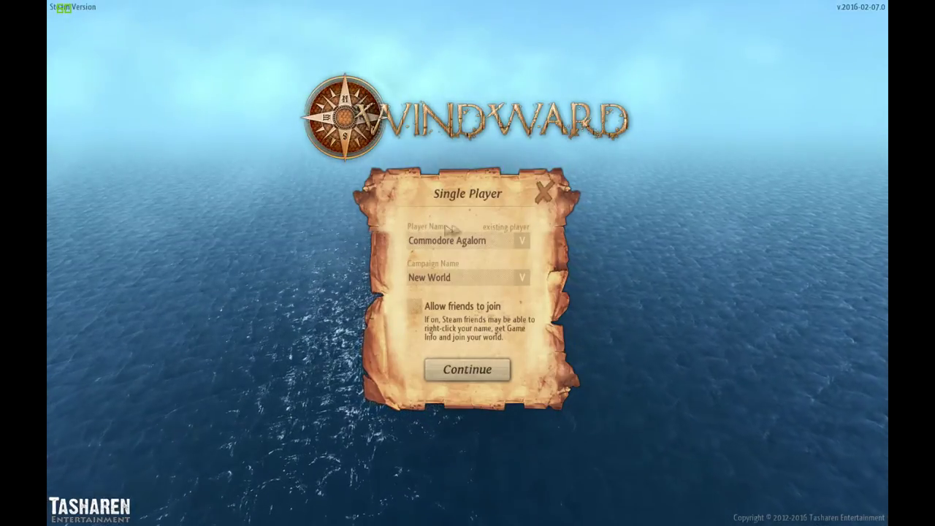
click(467, 369)
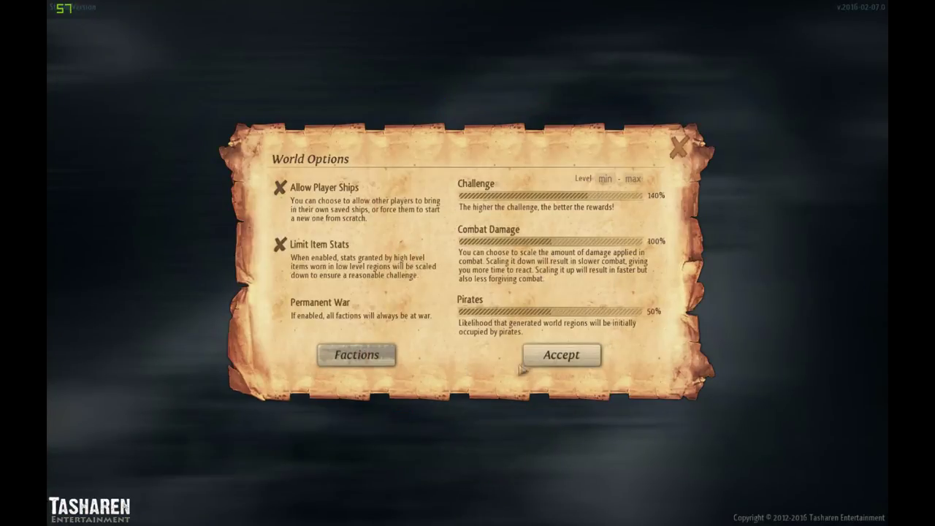
click(554, 365)
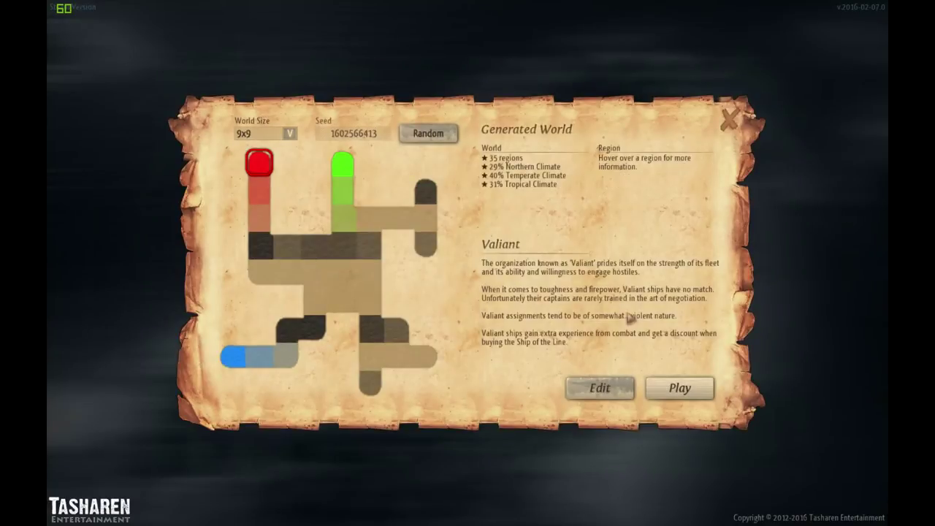
click(675, 385)
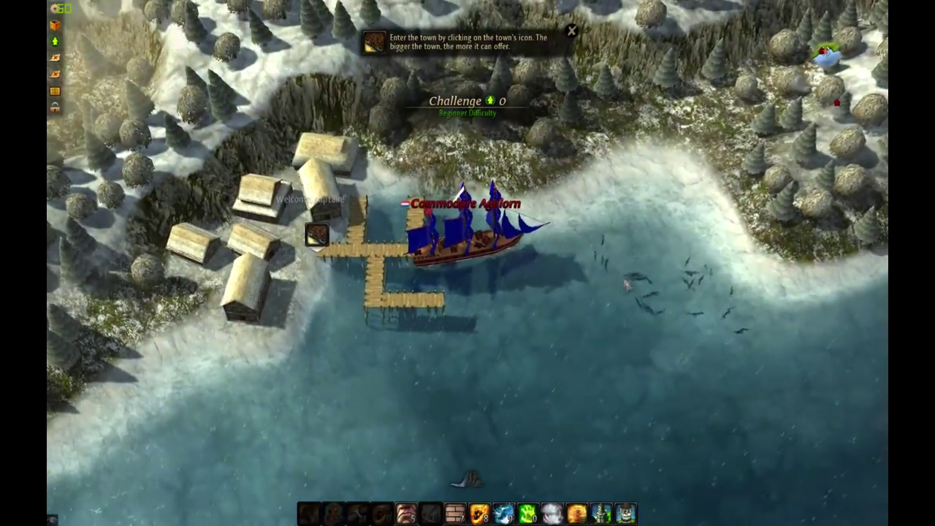
Step: View the docked ship up close and check its equipment and inventory
scroll(650, 308, up, 3)
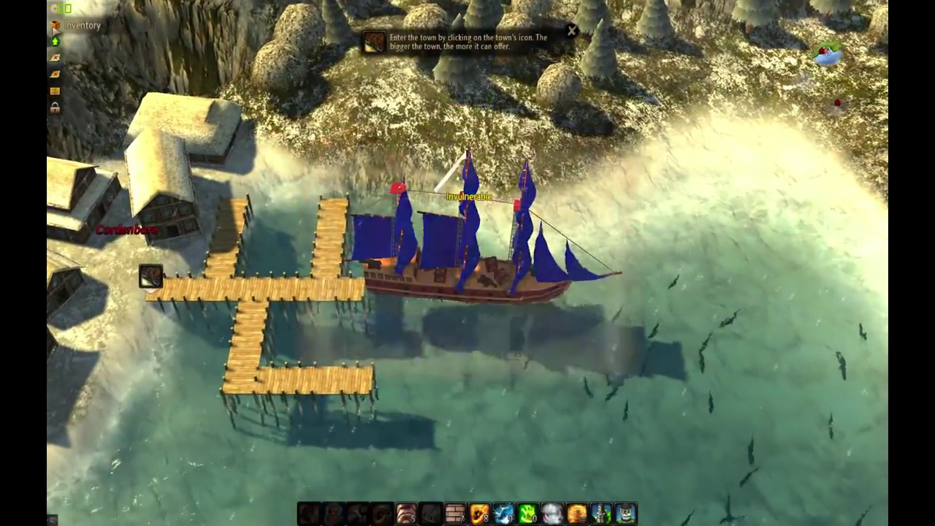
click(55, 25)
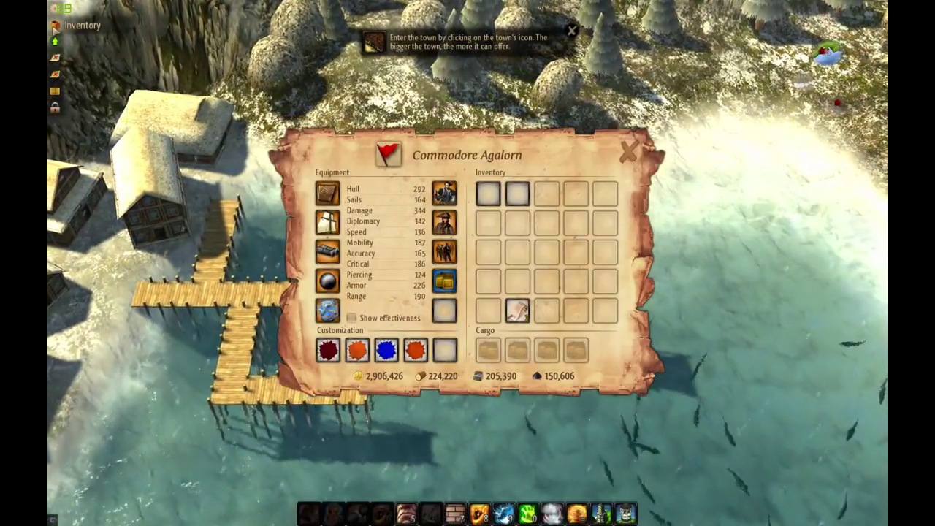
click(55, 25)
key(Return)
text(/s)
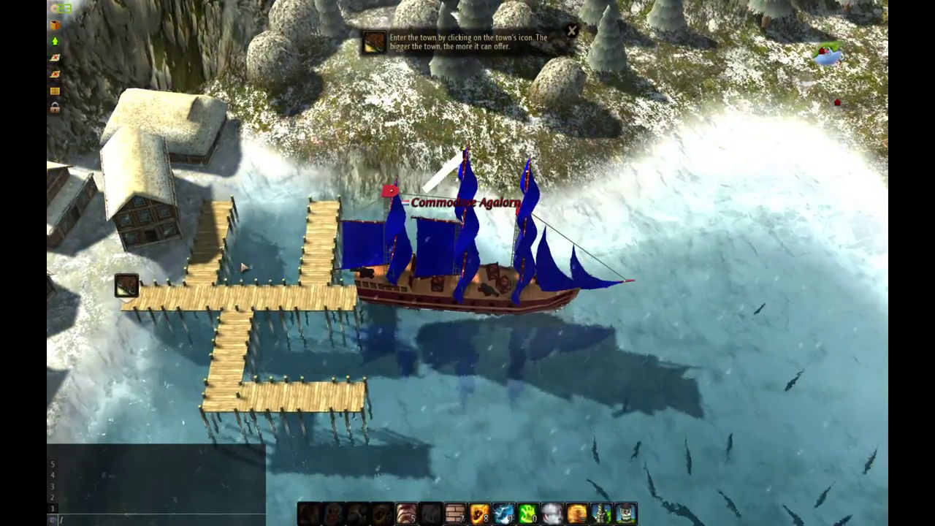
key(BackSpace)
key(BackSpace)
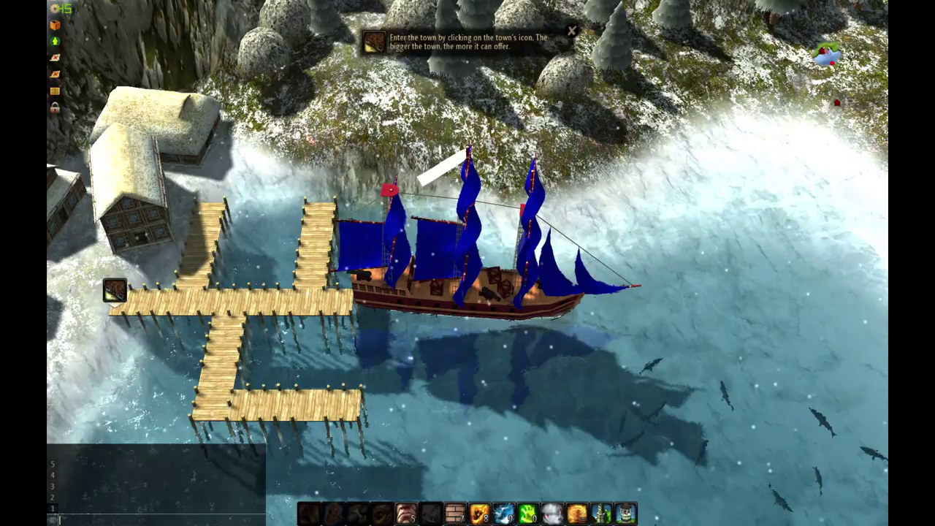
Step: Copy the command /upload Ships/Bomb Ketch.bytes from the mod description in Steam and enter it in Windward's chat
key(alt+Tab)
key(alt+Tab)
key(alt+Tab)
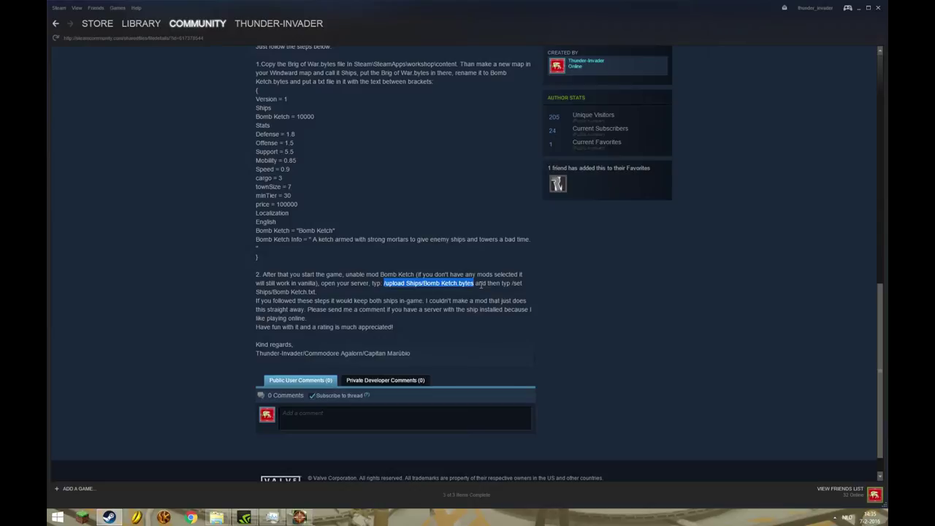
click(311, 517)
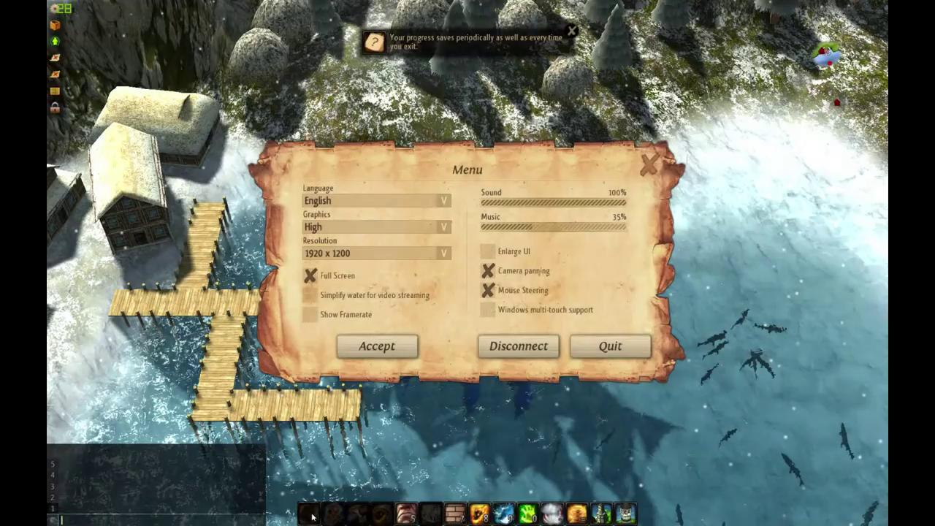
click(371, 352)
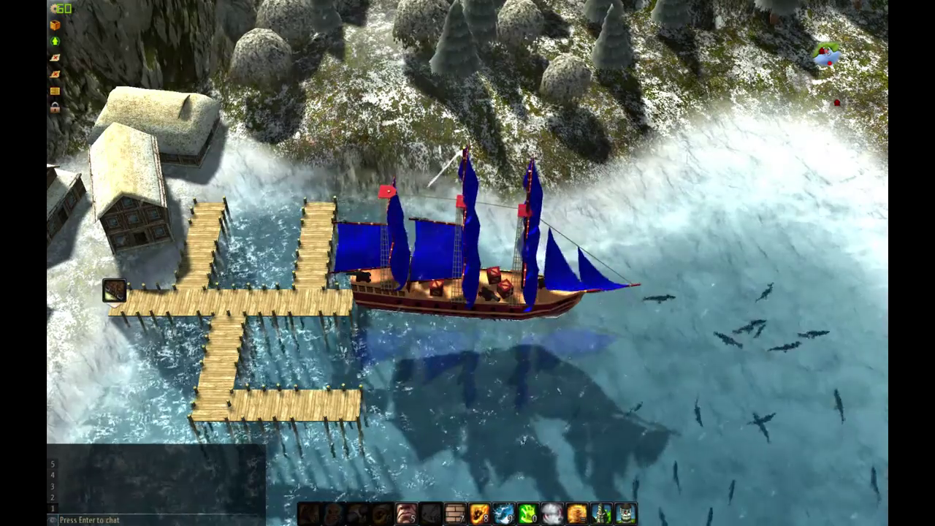
text(/upload Ships/Bomb Ketch.bytes)
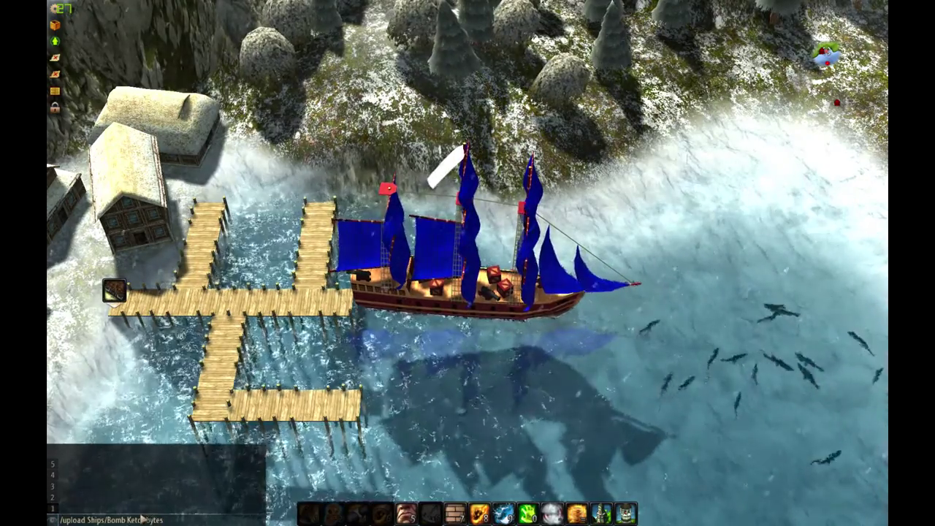